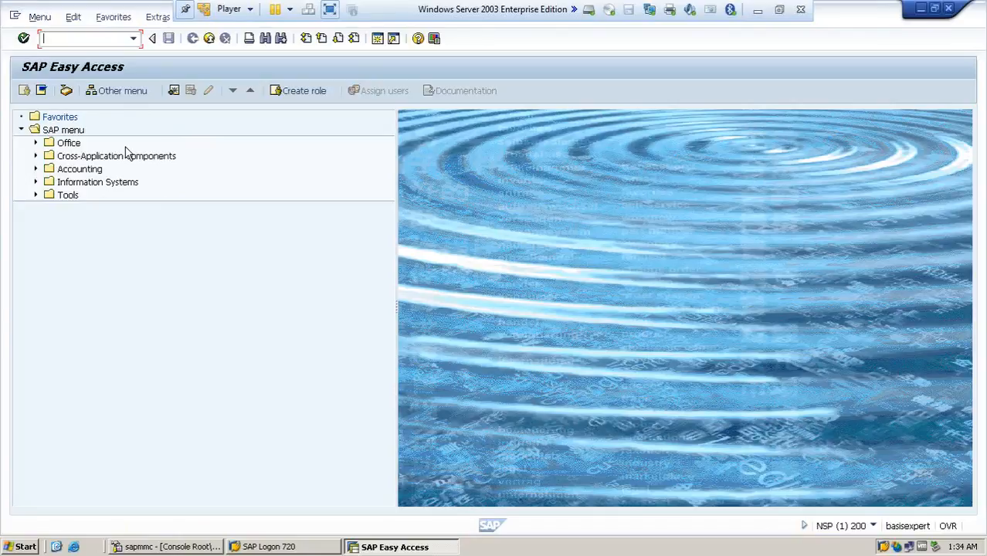
Open role maintenance with transaction pfcg and create a single role named Z_New_Activity_Group.
type("pfcg")
key("Return")
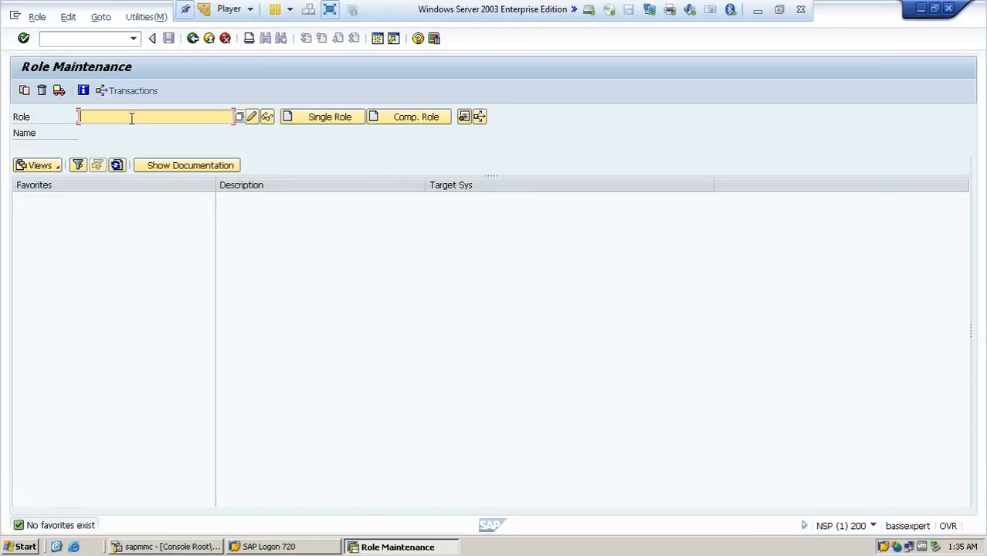
type("Z")
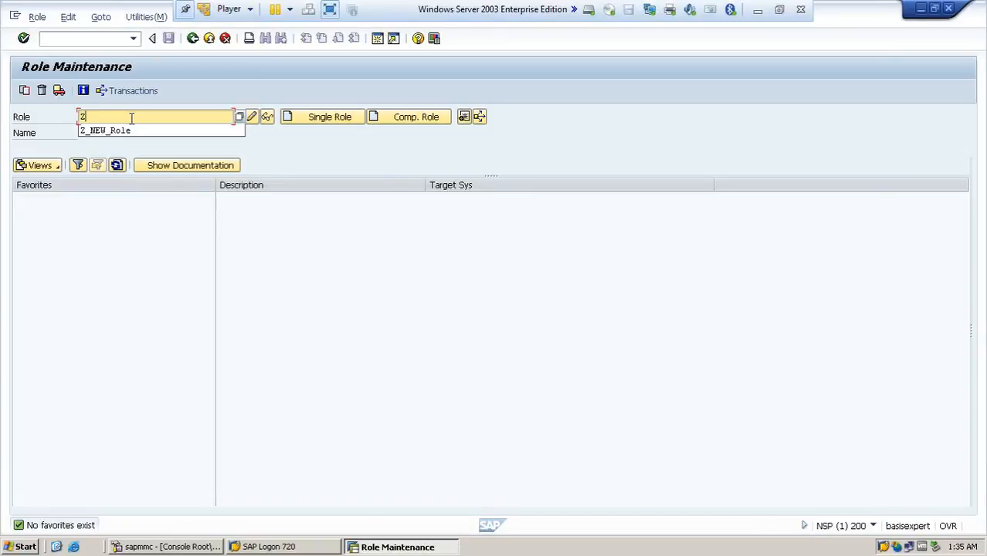
type("_New_Activity_Group")
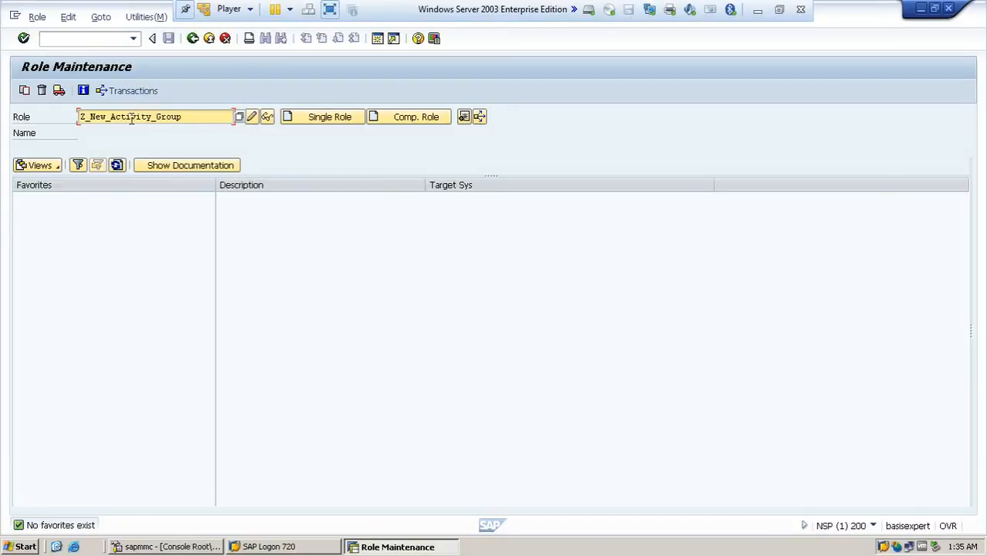
left_click(324, 119)
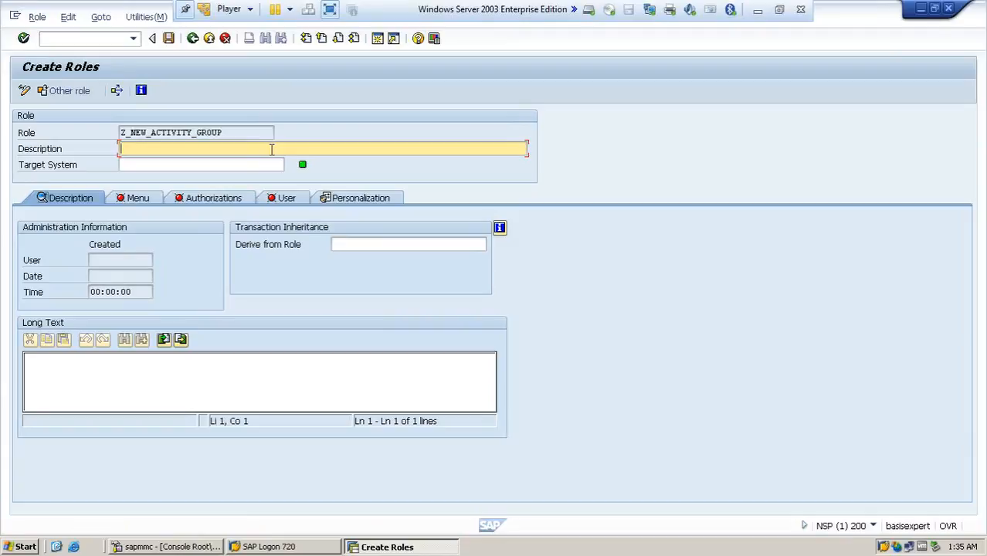
Describe the role as "New Activity Group for Testing", add a long text stating its creator and the FI Group, and save the role.
type("New Activity Group for Testing")
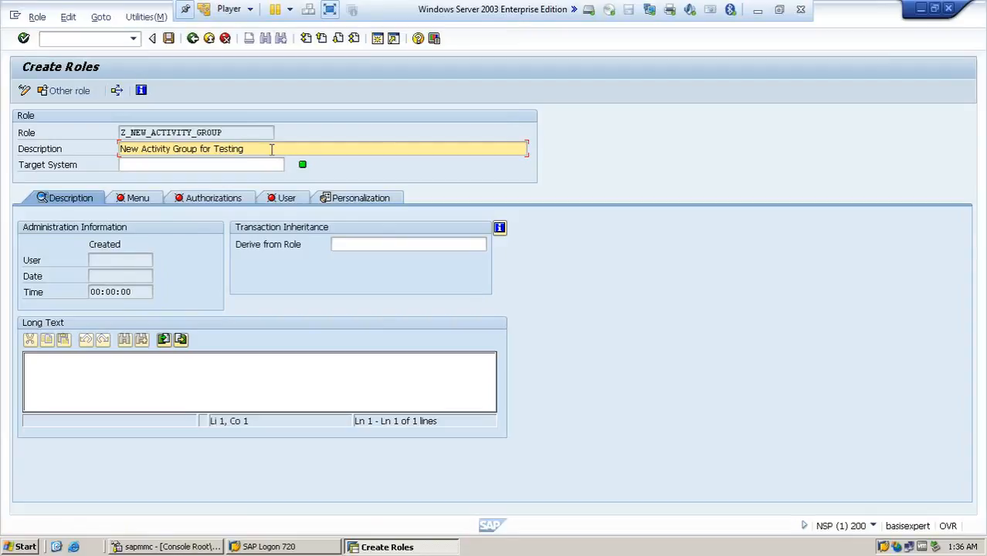
left_click(174, 362)
type("Role")
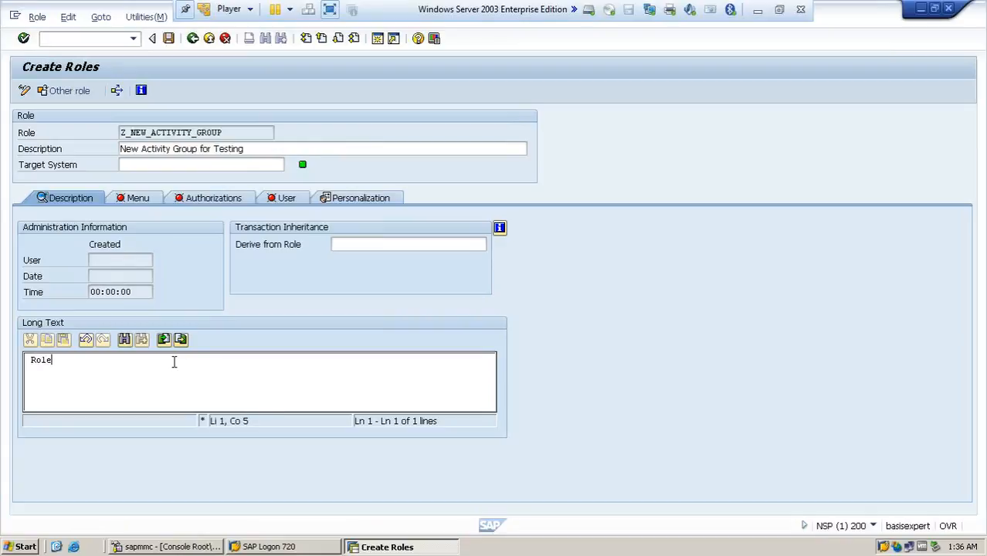
type(" Created by John for FI ")
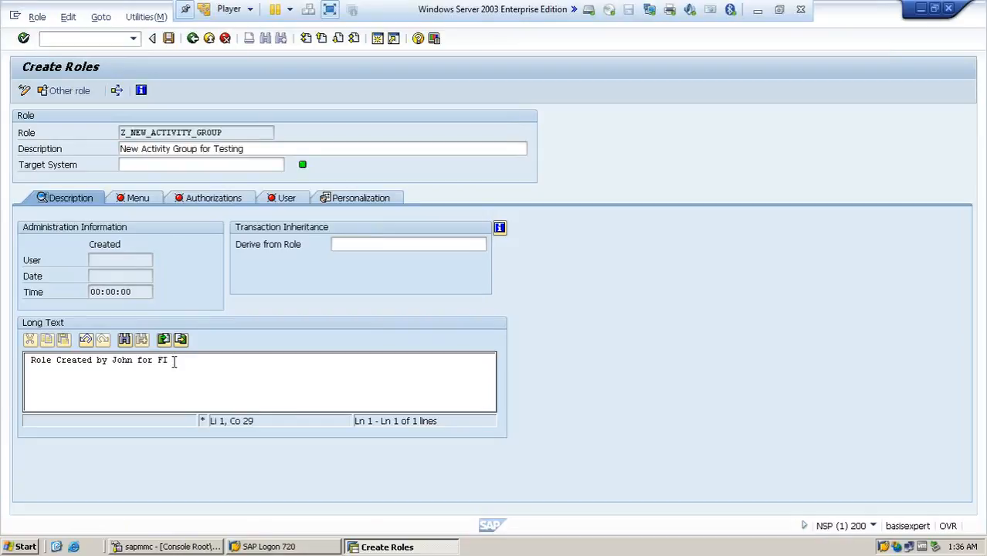
type("Group")
left_click(144, 199)
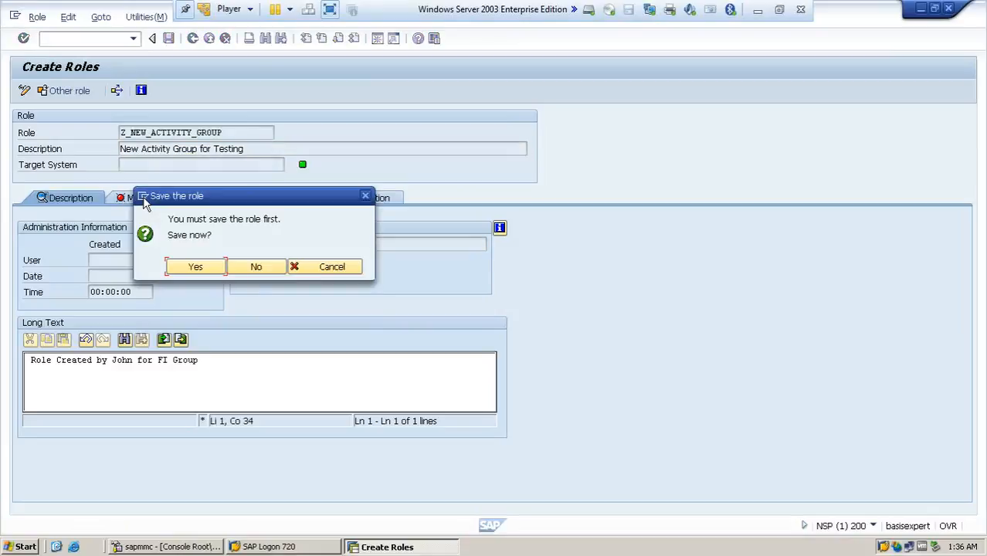
left_click(194, 274)
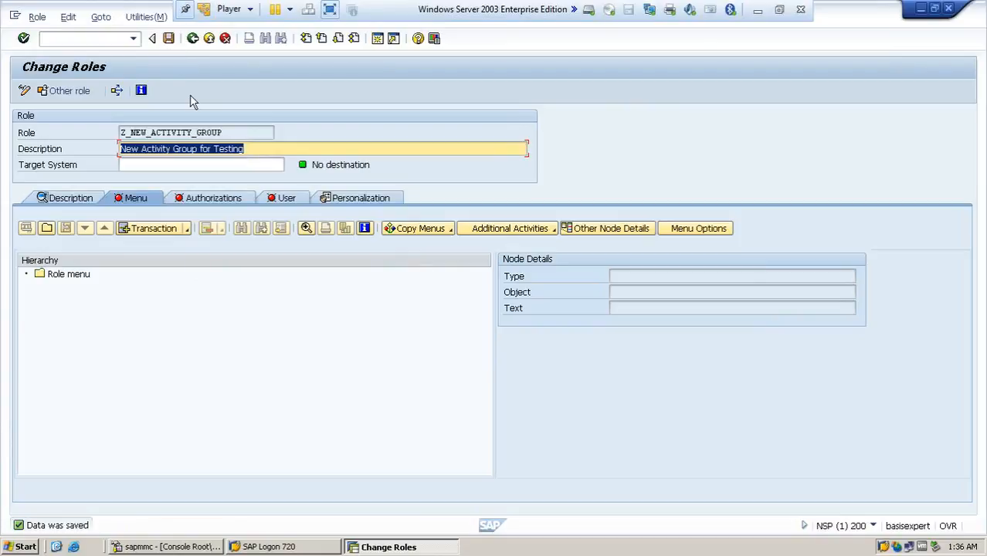
Copy the Tools > Administration > Administration branch from the local SAP menu into the role menu and expand it for review.
left_click(81, 278)
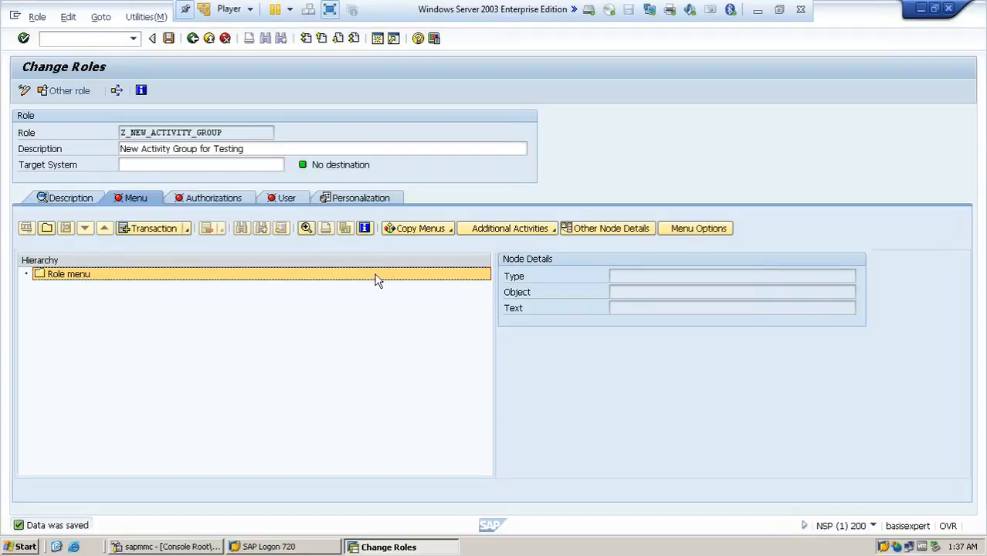
left_click(452, 234)
mouse_move(450, 247)
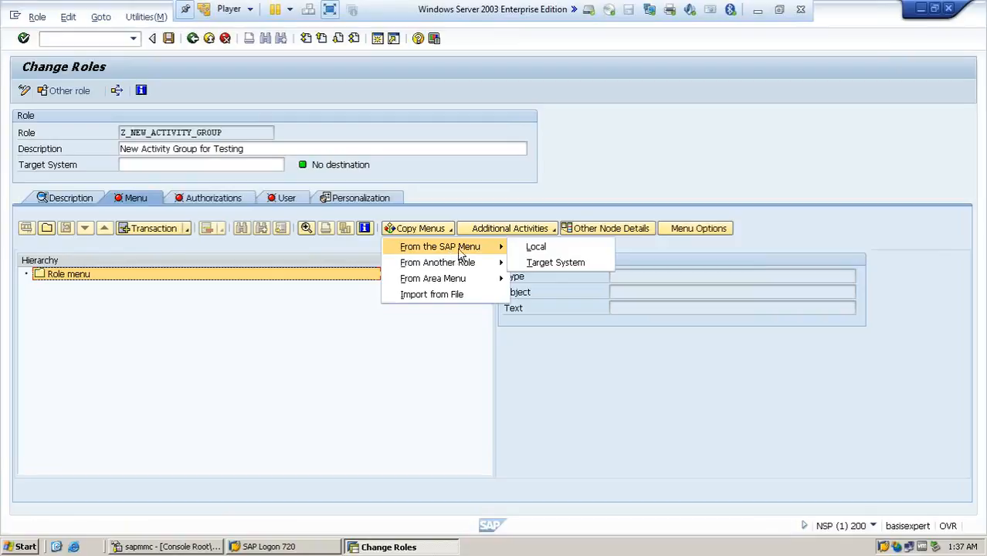
left_click(527, 248)
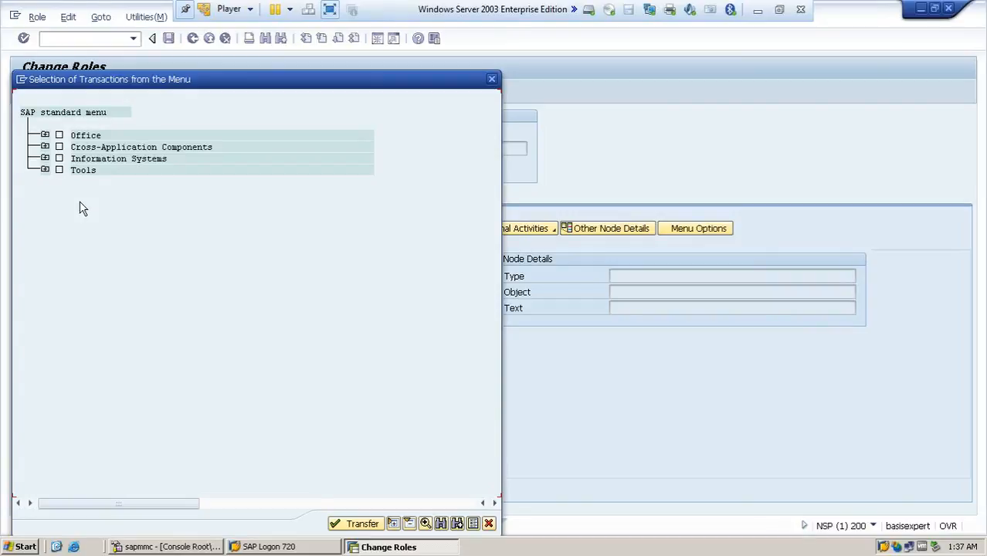
left_click(45, 170)
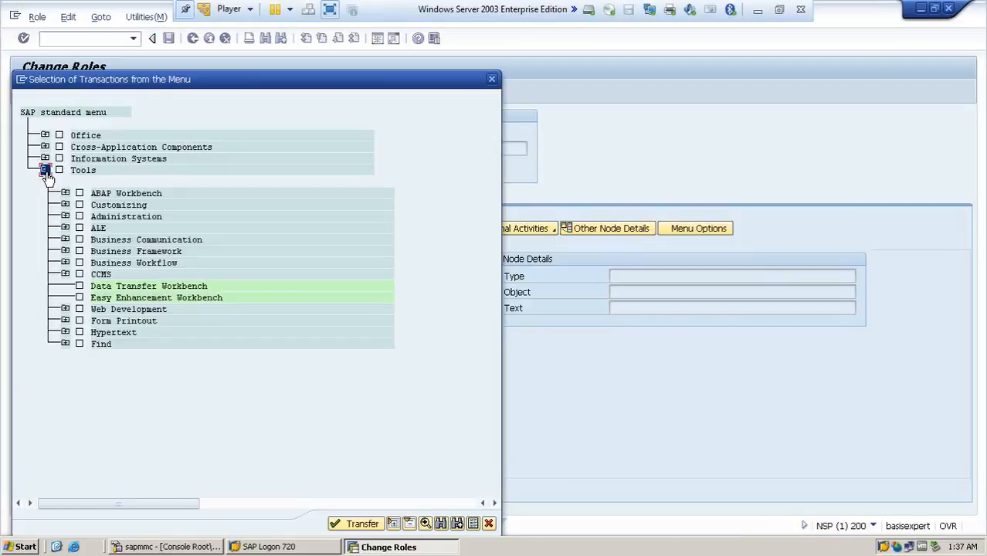
left_click(65, 216)
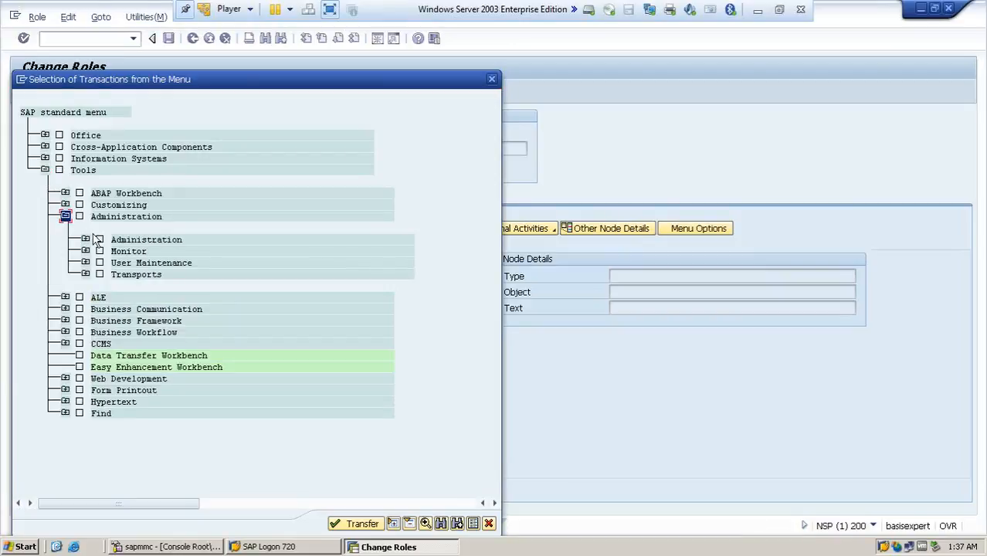
left_click(85, 240)
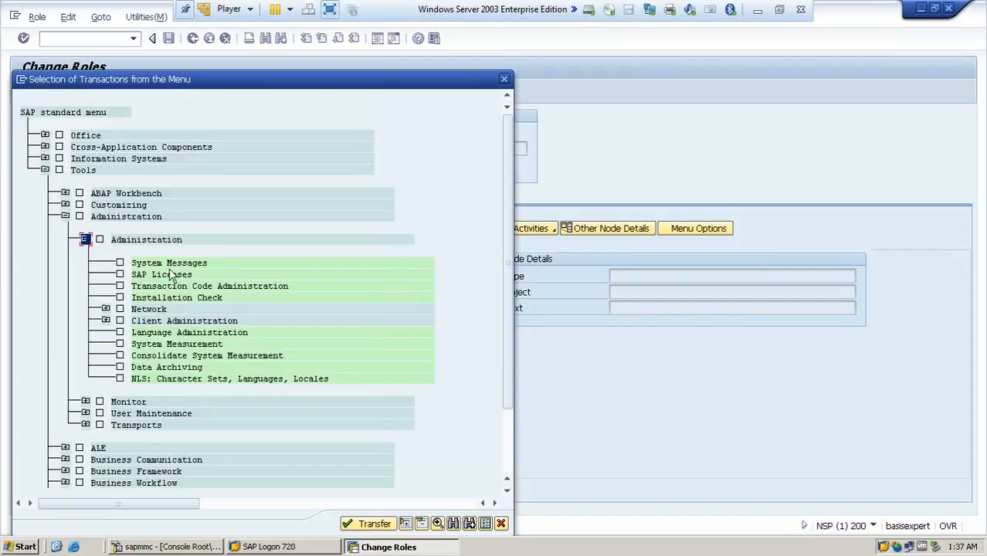
left_click(100, 240)
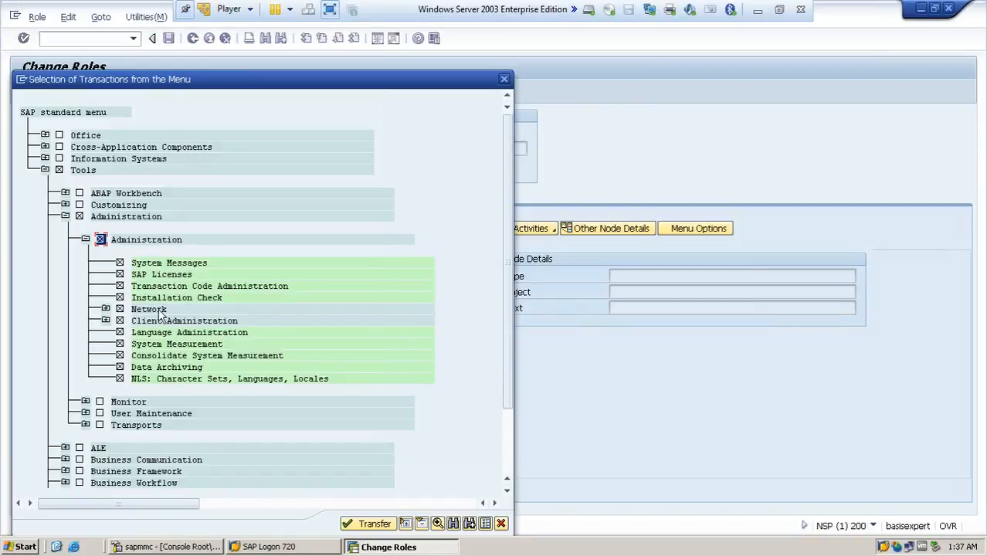
left_click(367, 526)
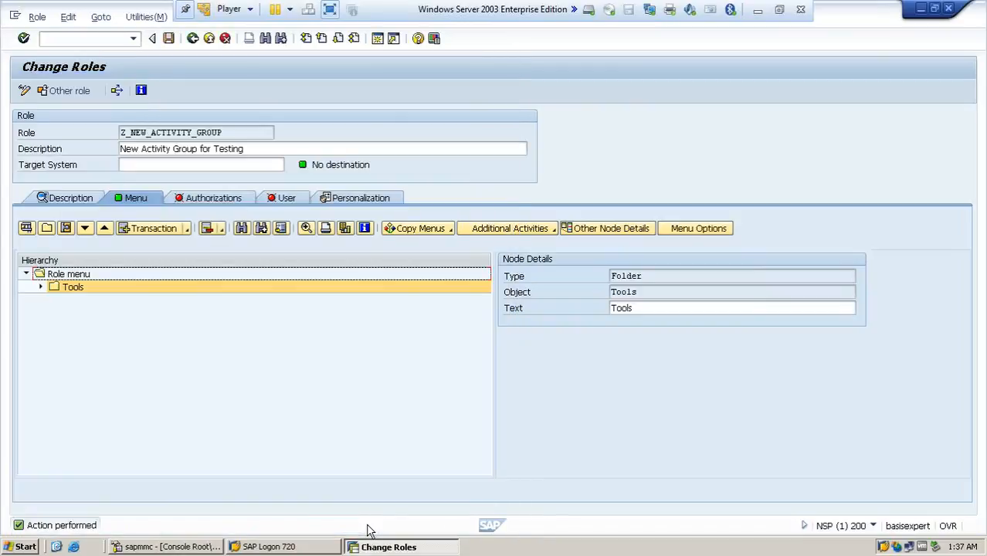
left_click(42, 286)
left_click(56, 300)
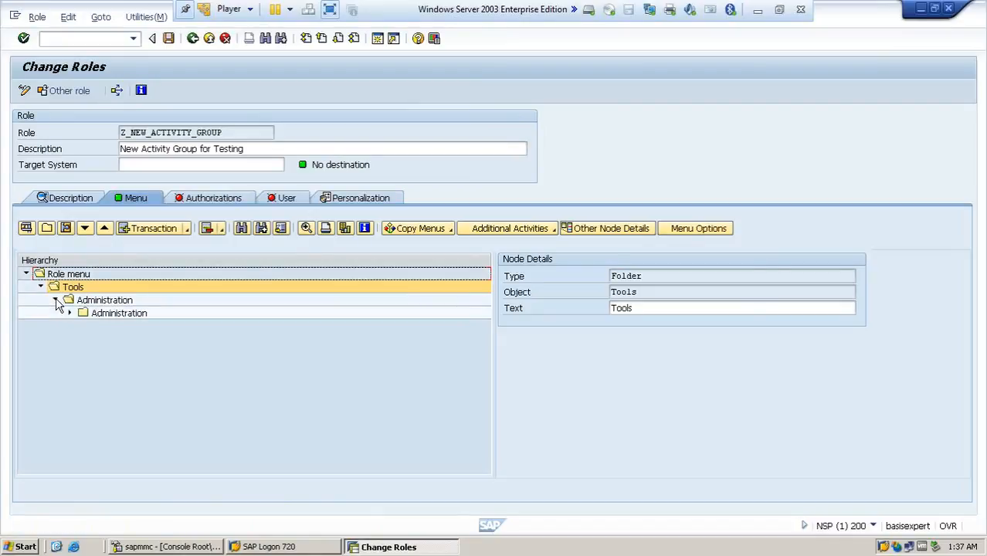
left_click(69, 313)
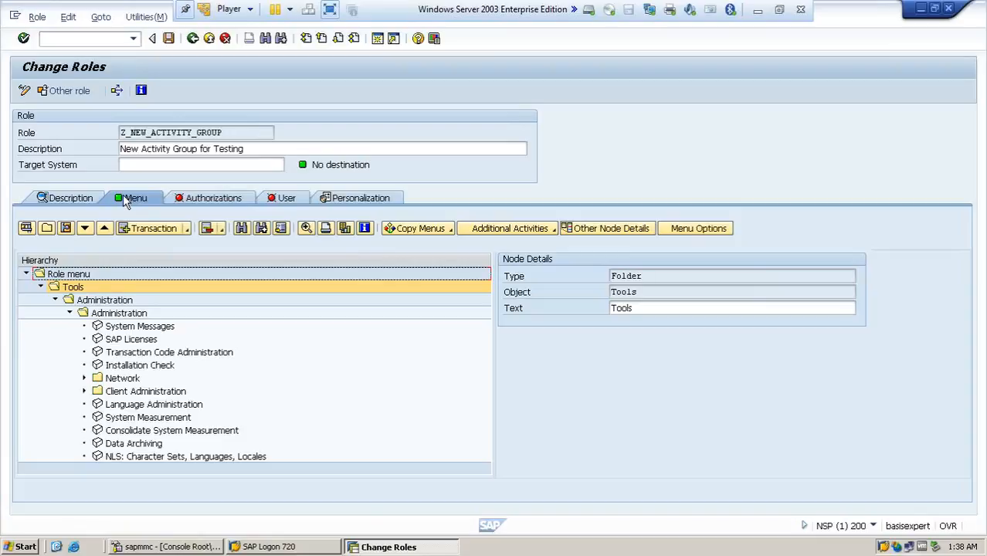
Save the role, generate its authorization profile under the proposed name T-NP060002 with the open authorizations, and save the authorization data.
left_click(211, 199)
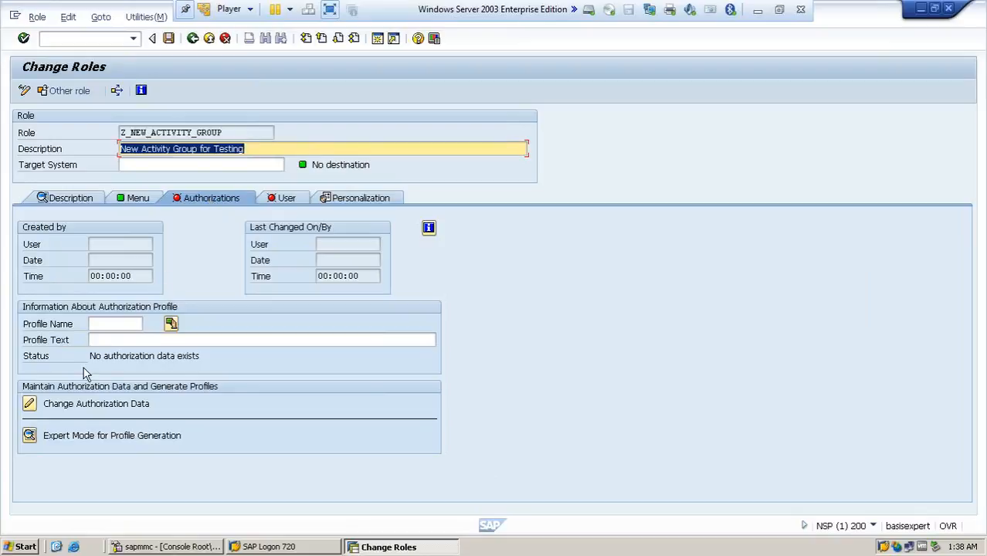
left_click(31, 411)
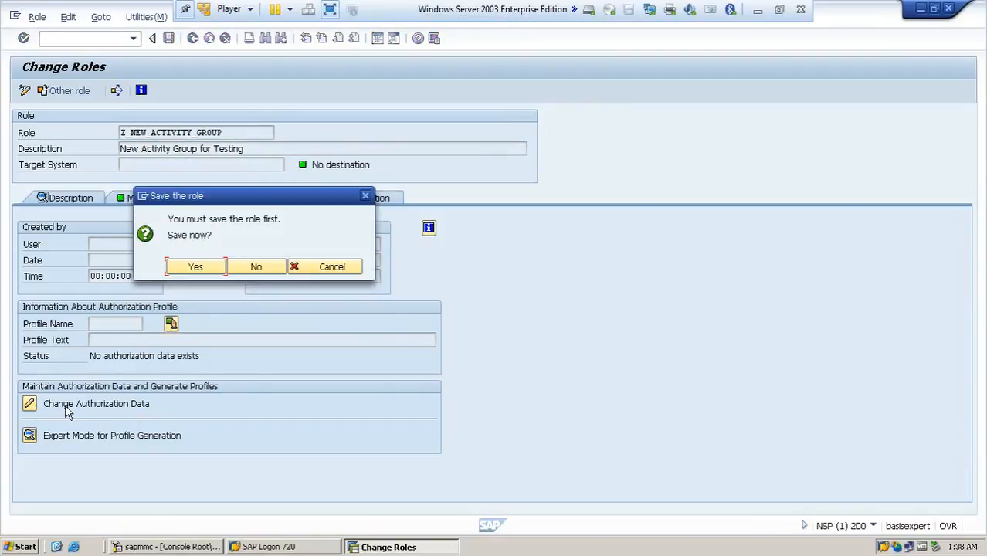
left_click(196, 268)
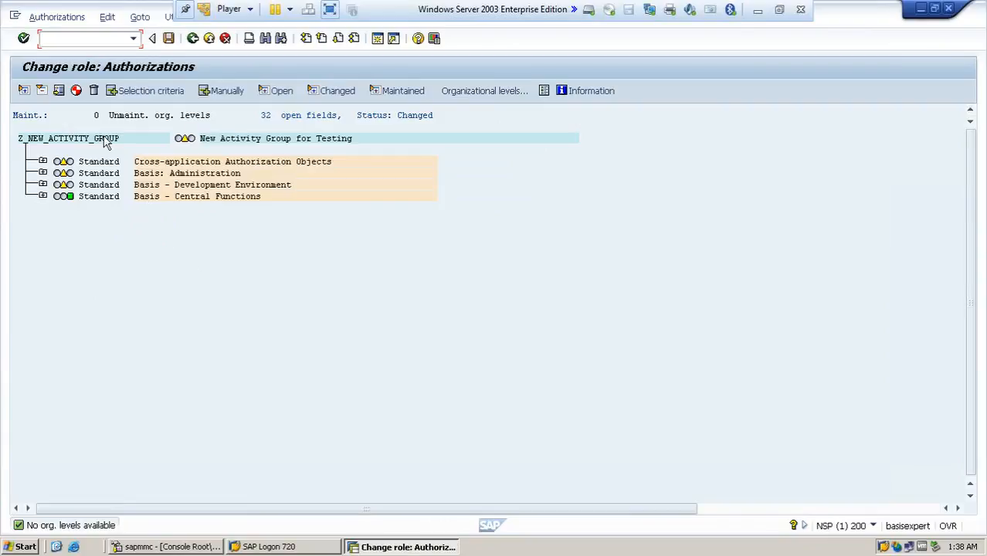
left_click(78, 92)
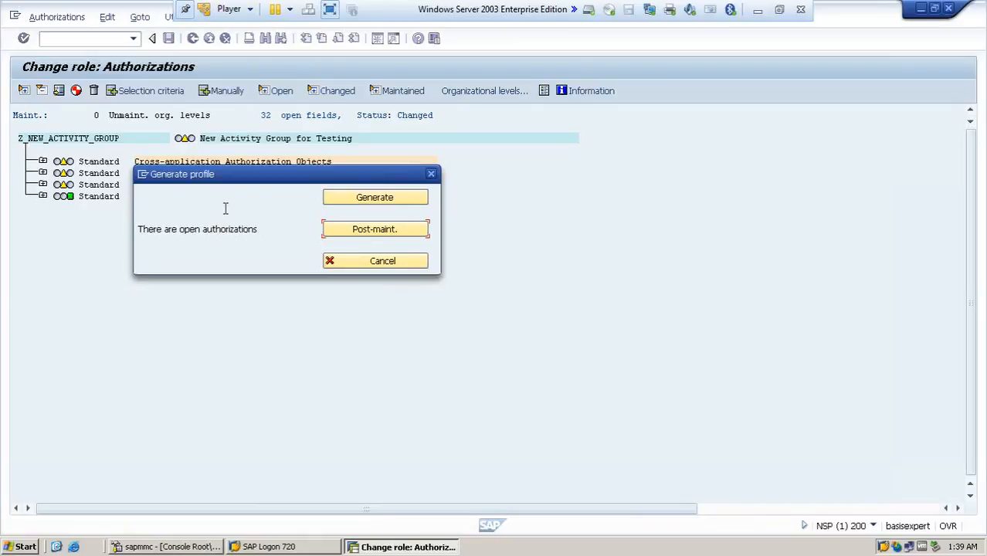
left_click(363, 199)
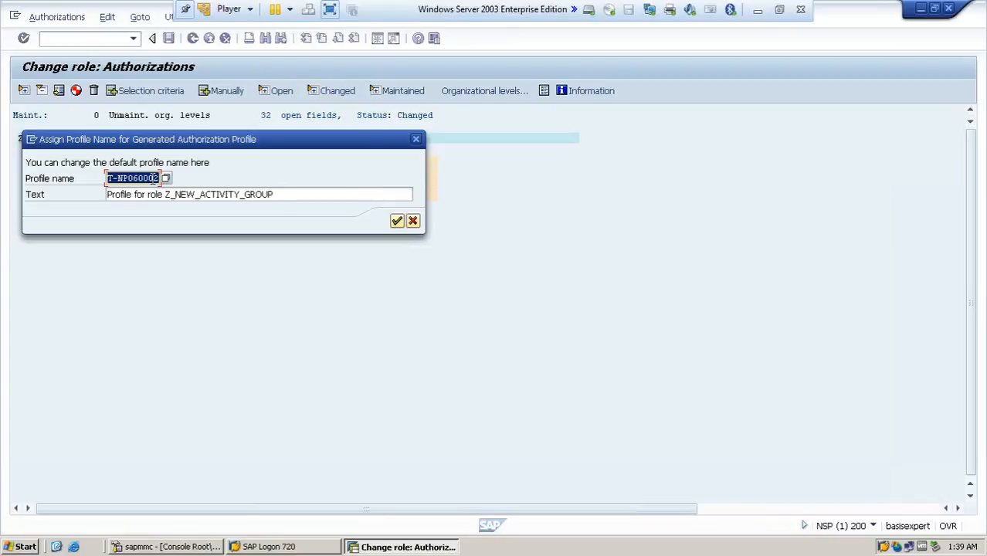
left_click(397, 224)
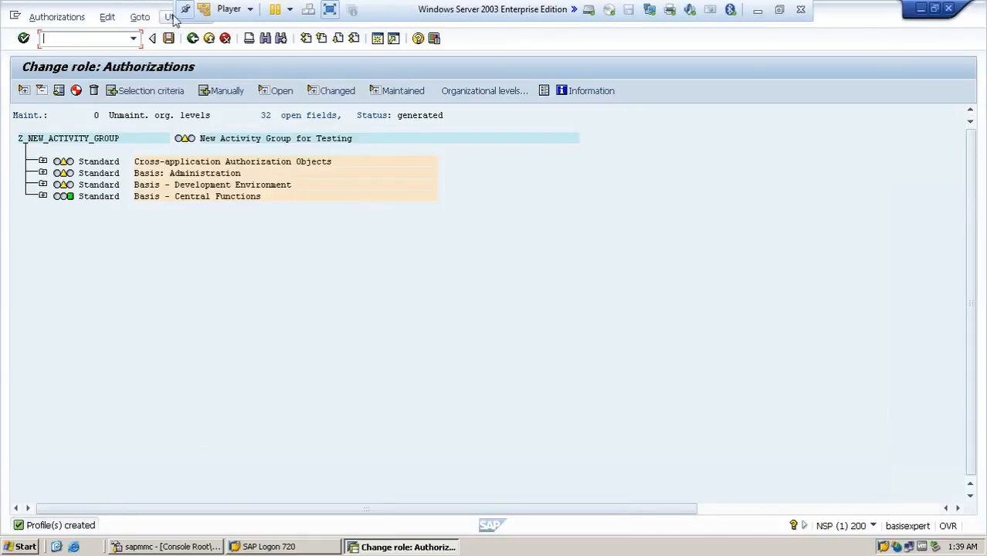
left_click(167, 40)
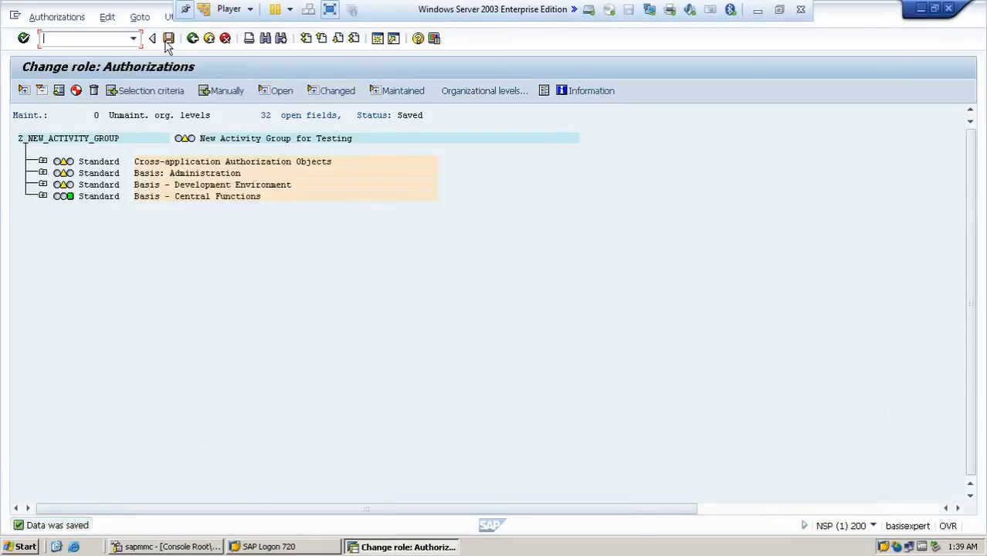
Exit authorization maintenance, generating the role's profile again on the way out.
left_click(193, 40)
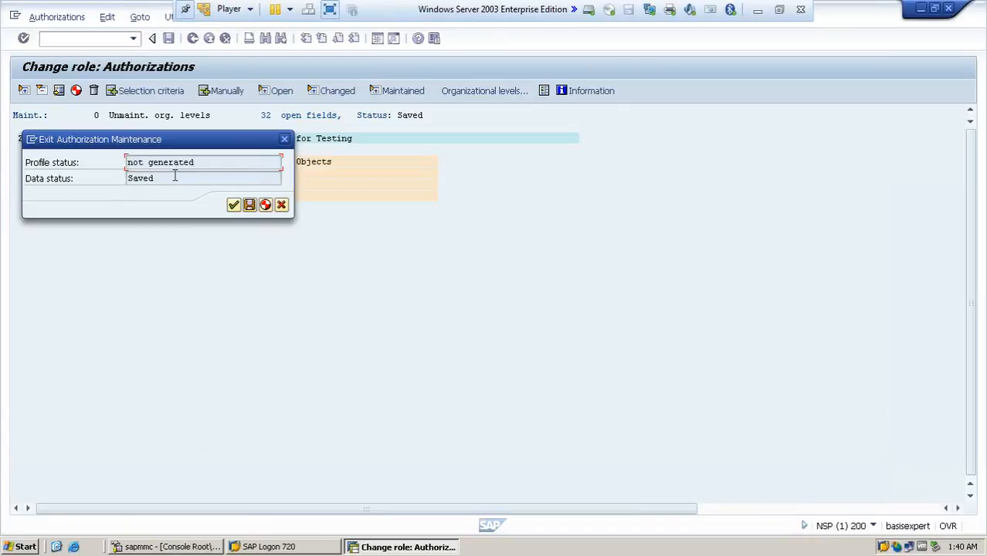
left_click(264, 204)
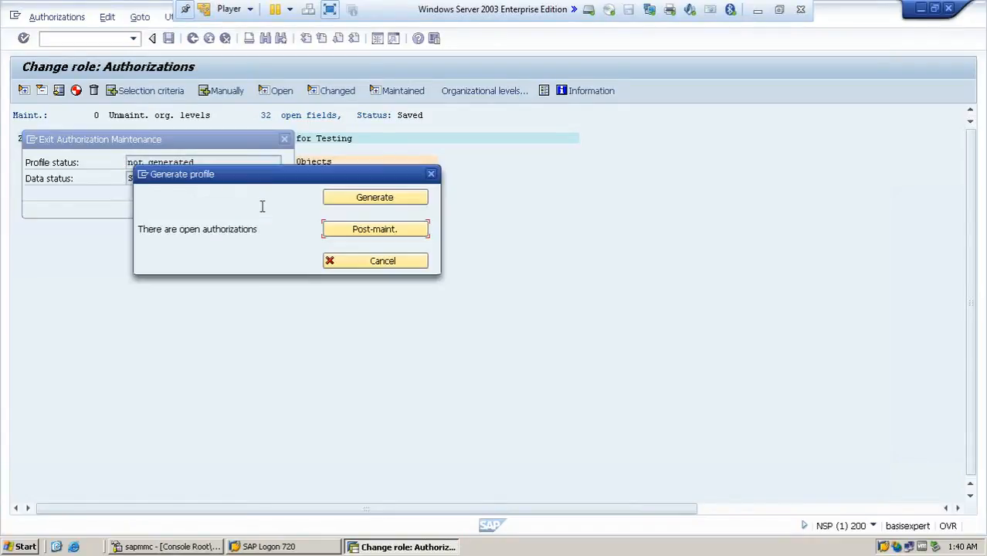
left_click(374, 198)
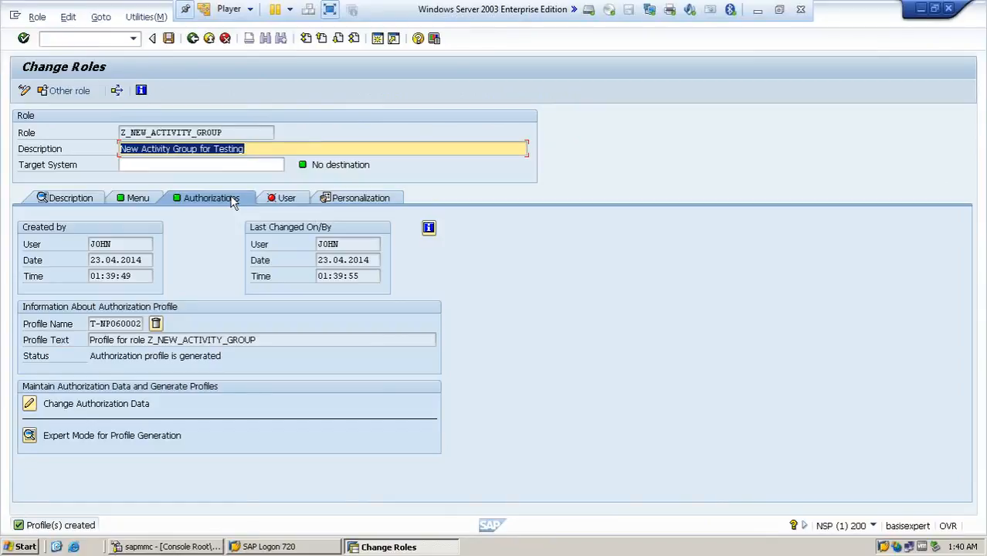
Assign the two users to the role by entering their user IDs in the user assignments.
left_click(284, 201)
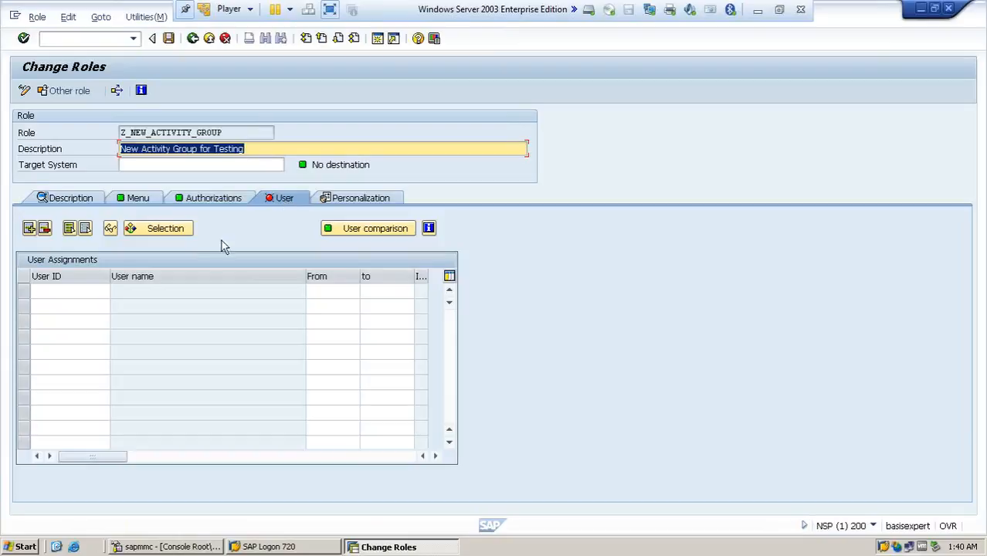
left_click(104, 290)
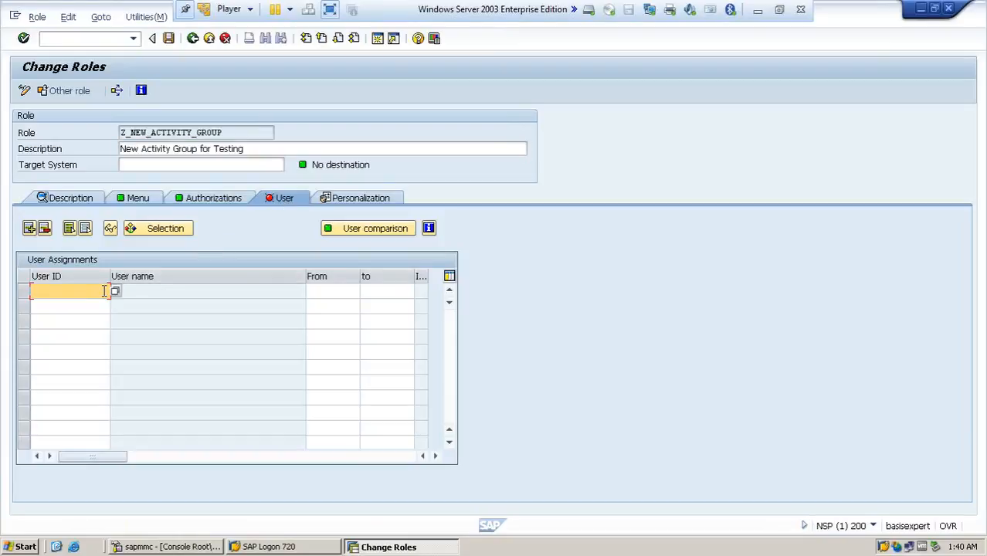
type("ahmed")
key("Return")
type("john")
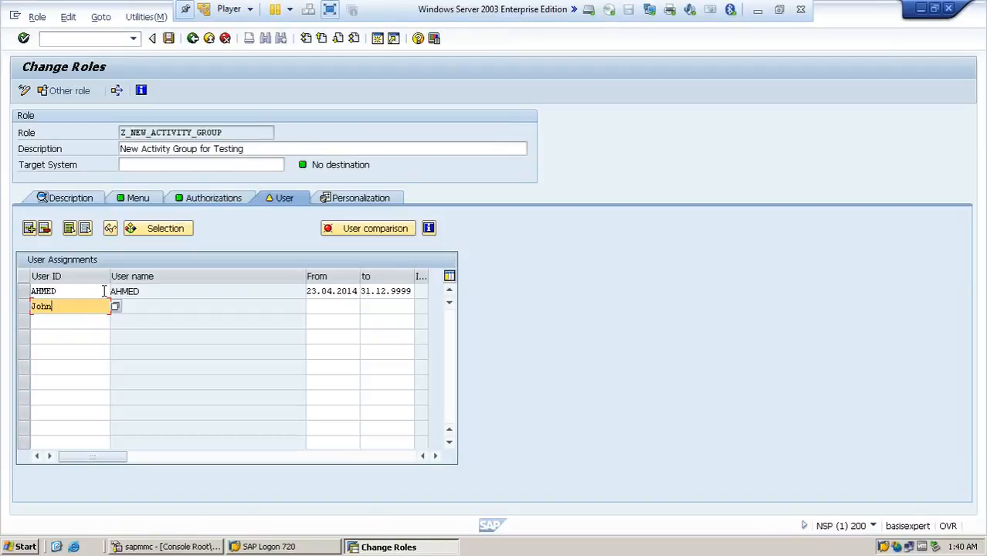
key("Return")
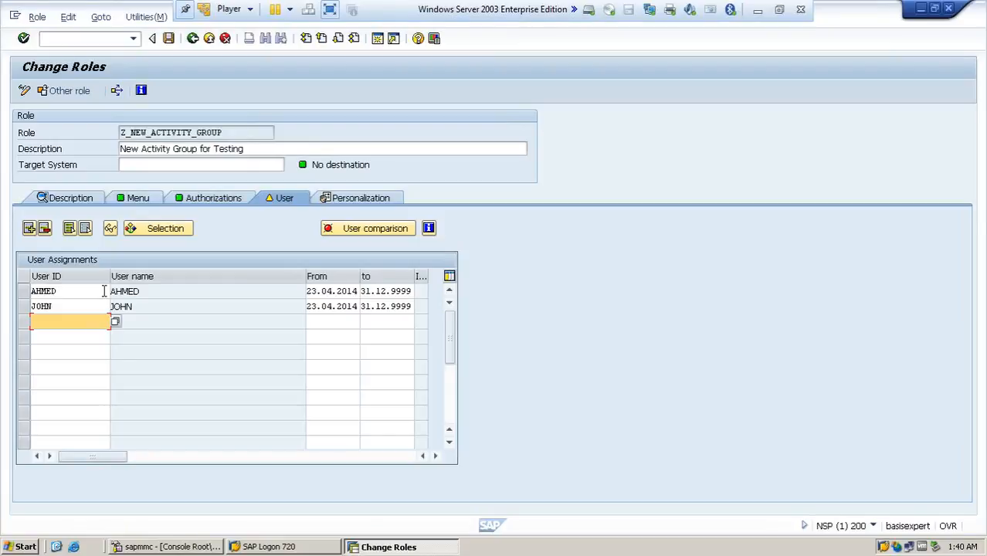
Run the complete user master comparison for the role, saving the role as part of it, and leave role maintenance.
left_click(393, 232)
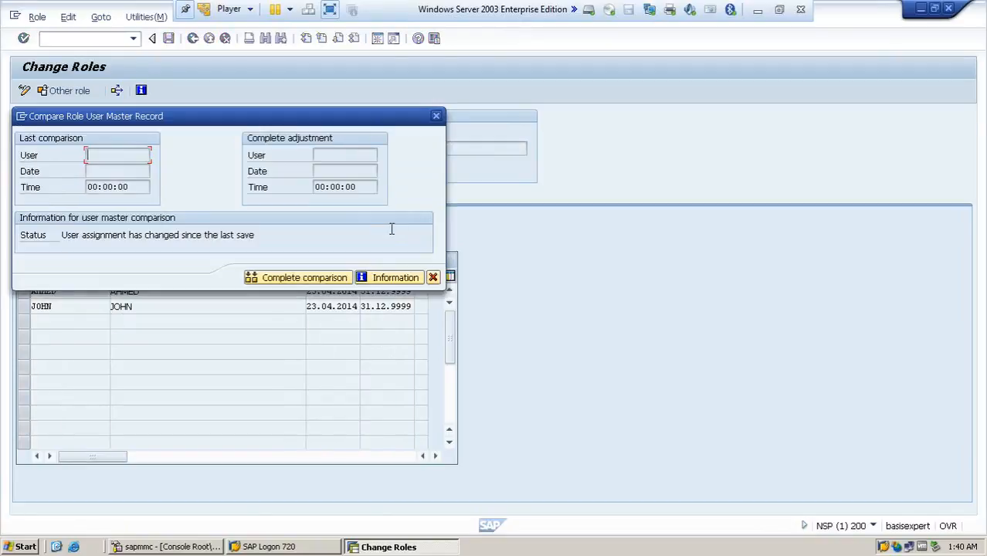
left_click(333, 280)
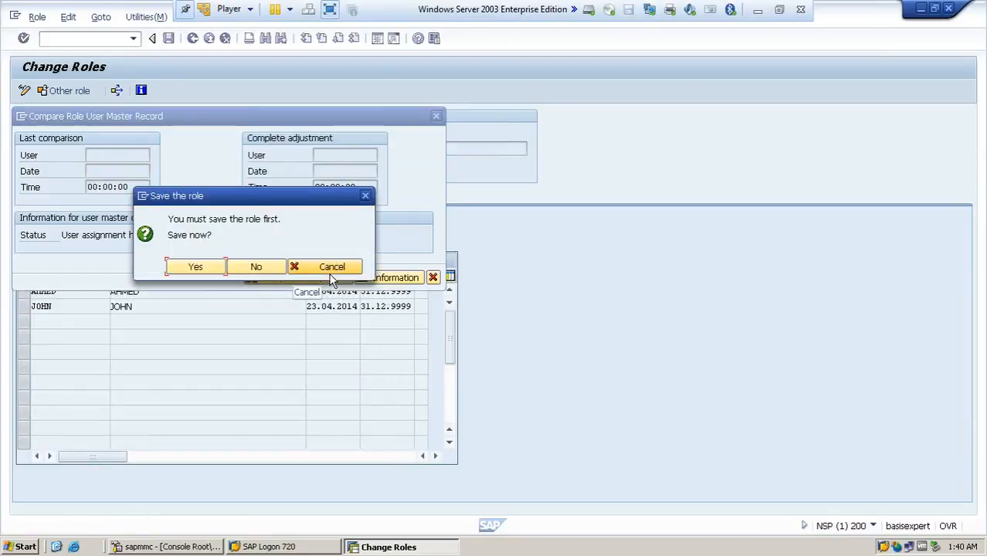
left_click(212, 270)
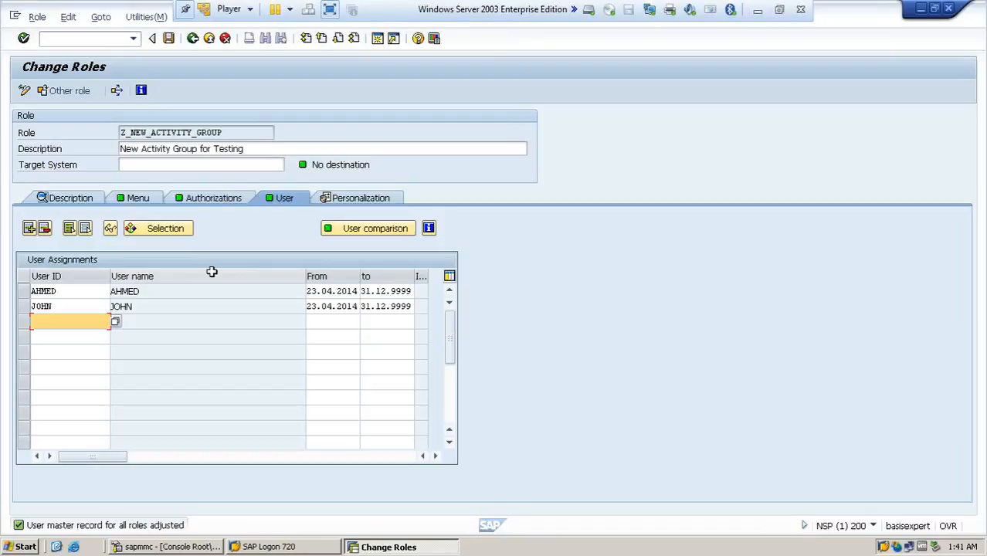
left_click(169, 39)
left_click(193, 40)
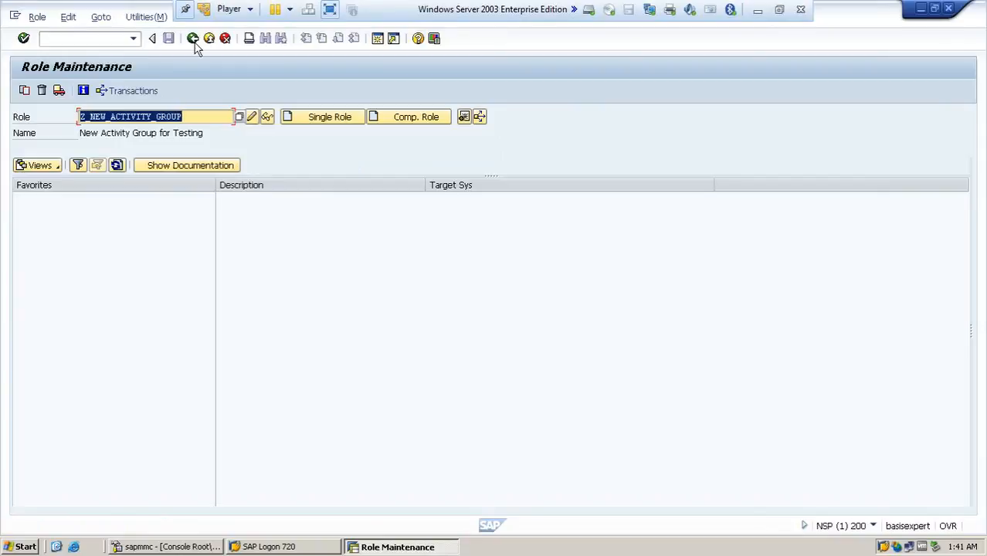
left_click(194, 38)
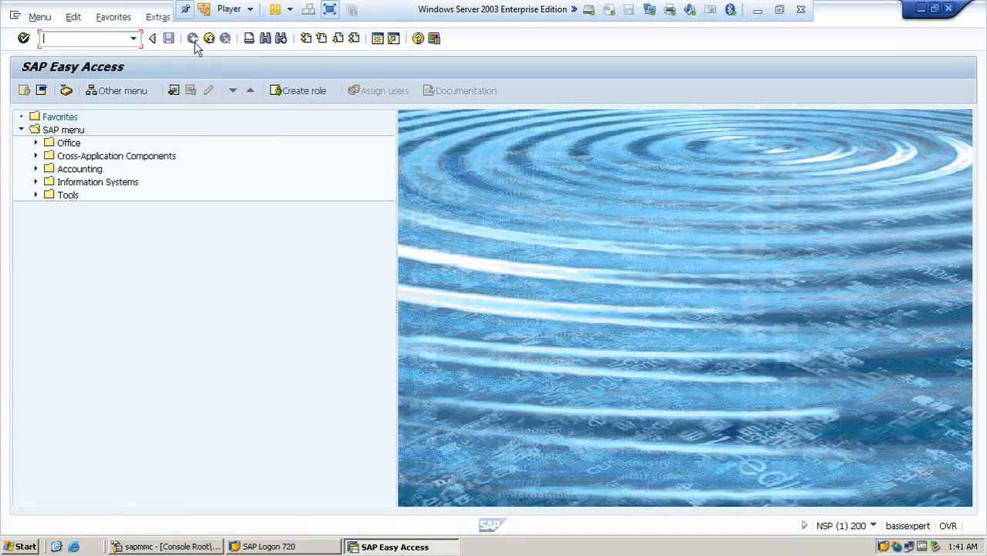
Display the second assigned user in transaction SU01 and check that user's role assignments and authorization profiles for the new role.
type("su01")
key("Return")
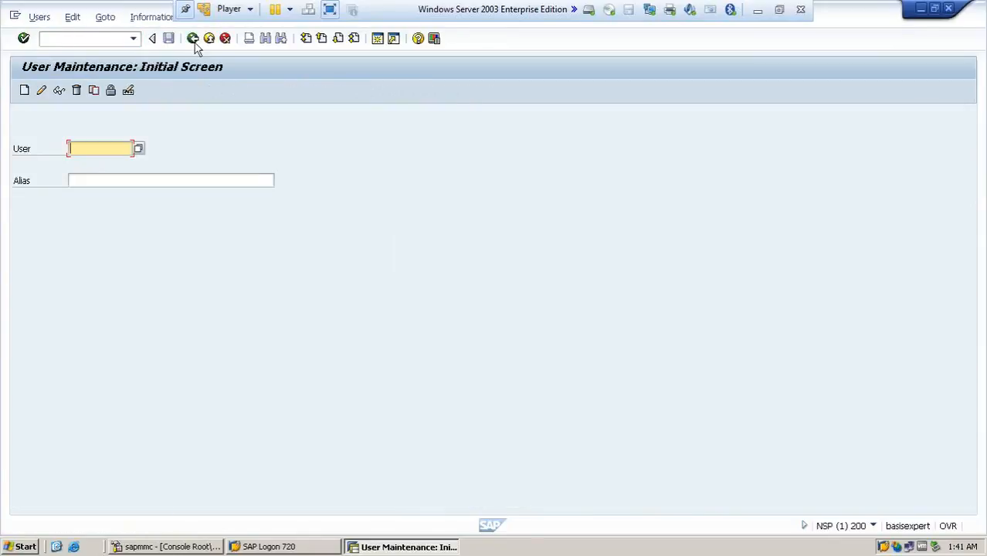
type("john")
left_click(60, 91)
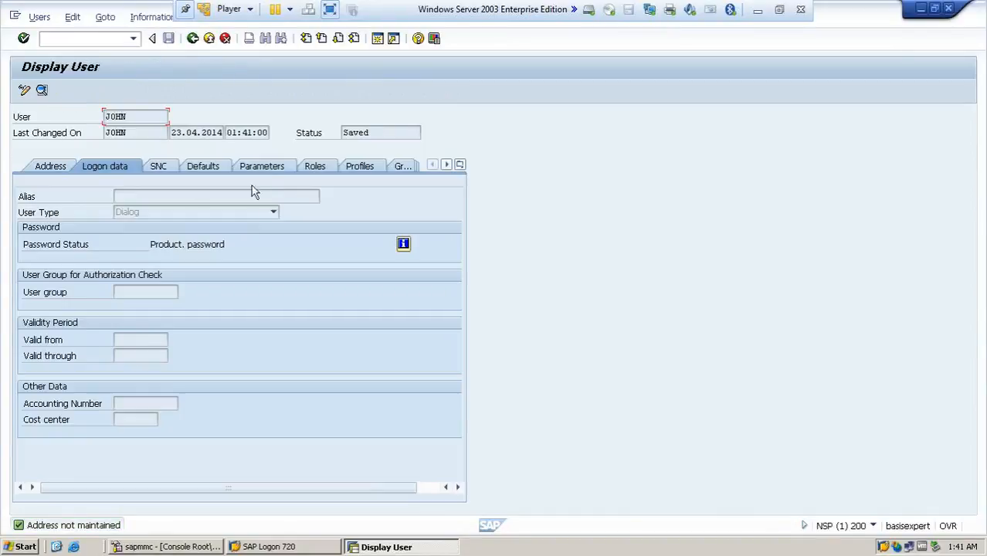
left_click(317, 168)
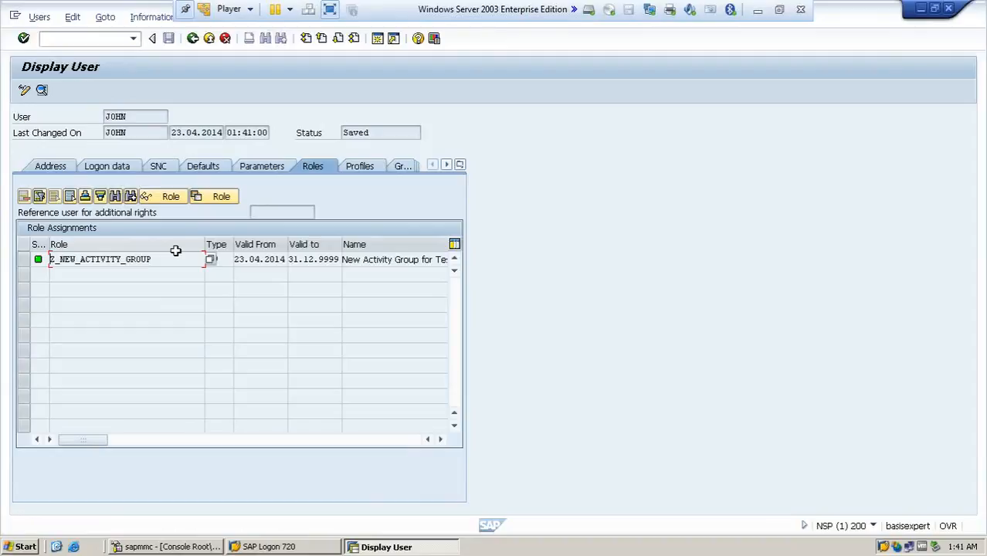
left_click(365, 167)
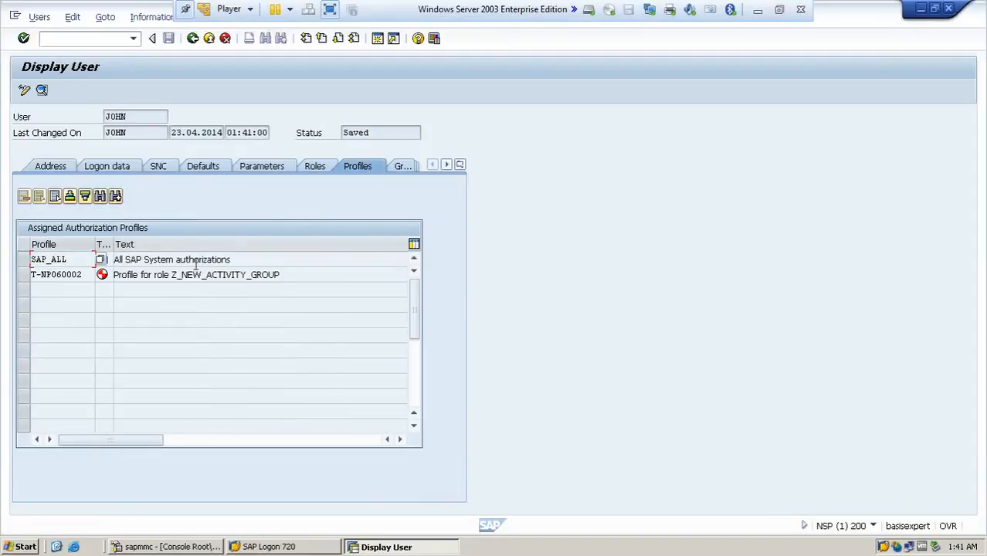
left_click(86, 274)
left_click_drag(86, 274, 31, 283)
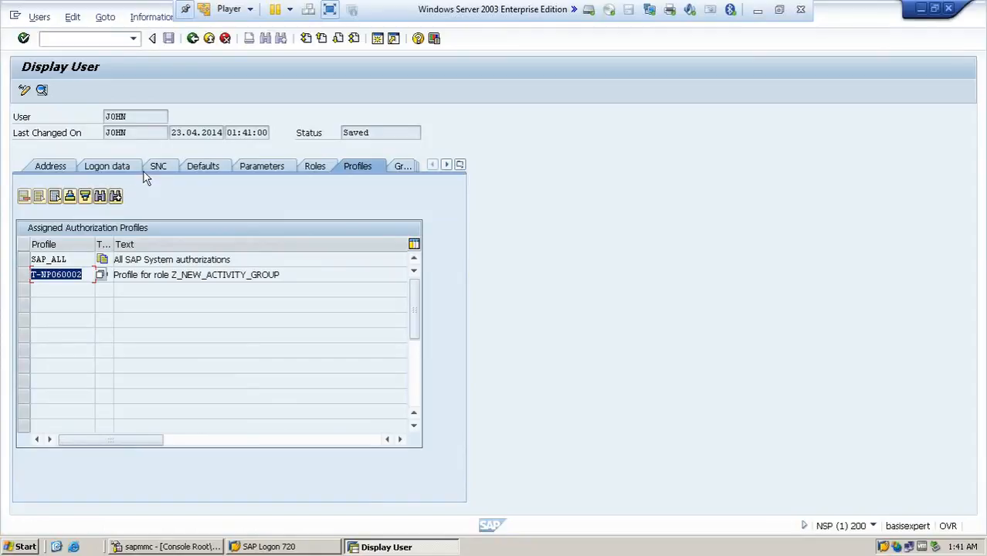
left_click(194, 41)
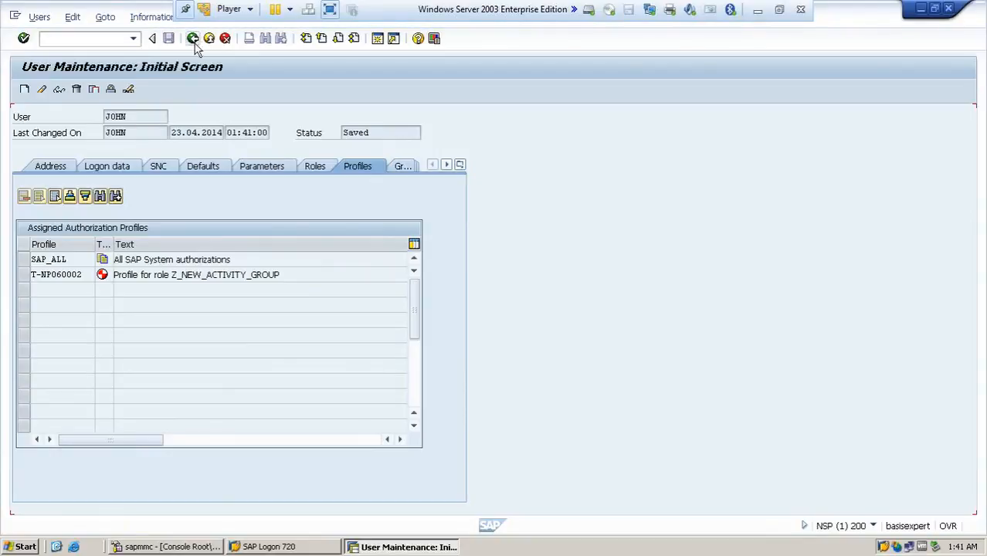
Display the first assigned user and check the Z_NEW_ACTIVITY_GROUP role and its T-NP060002 profile, then minimize the remote session.
type("ahmed")
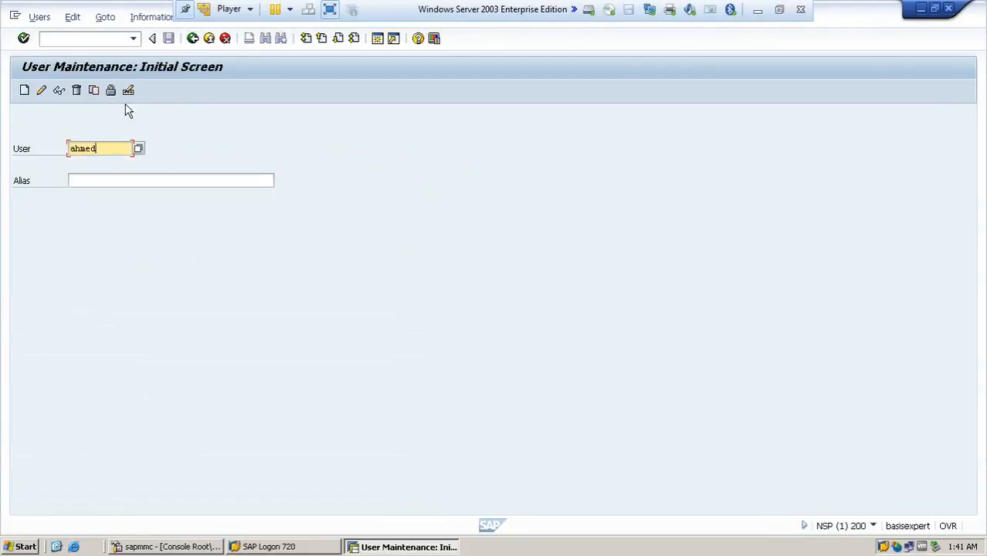
left_click(60, 92)
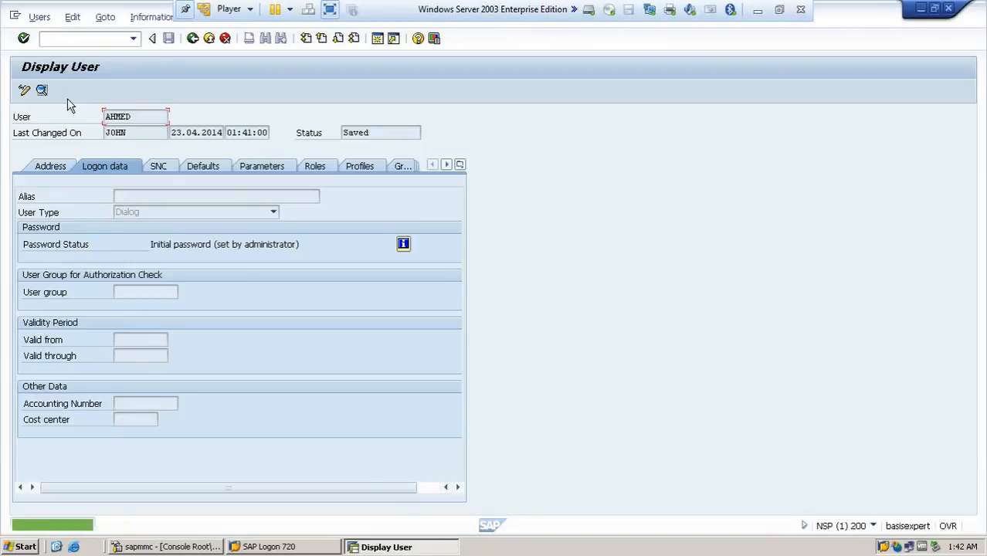
left_click(324, 169)
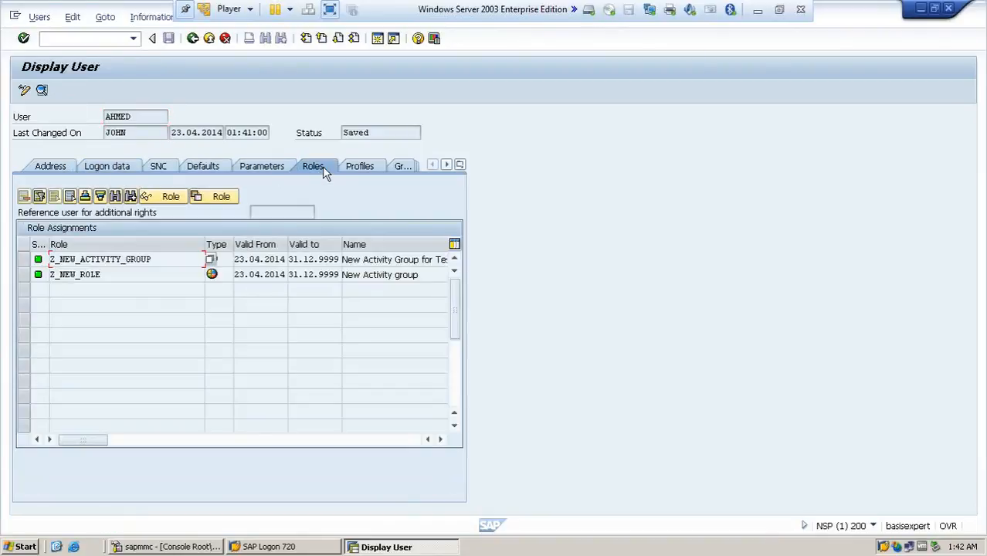
left_click_drag(151, 260, 48, 259)
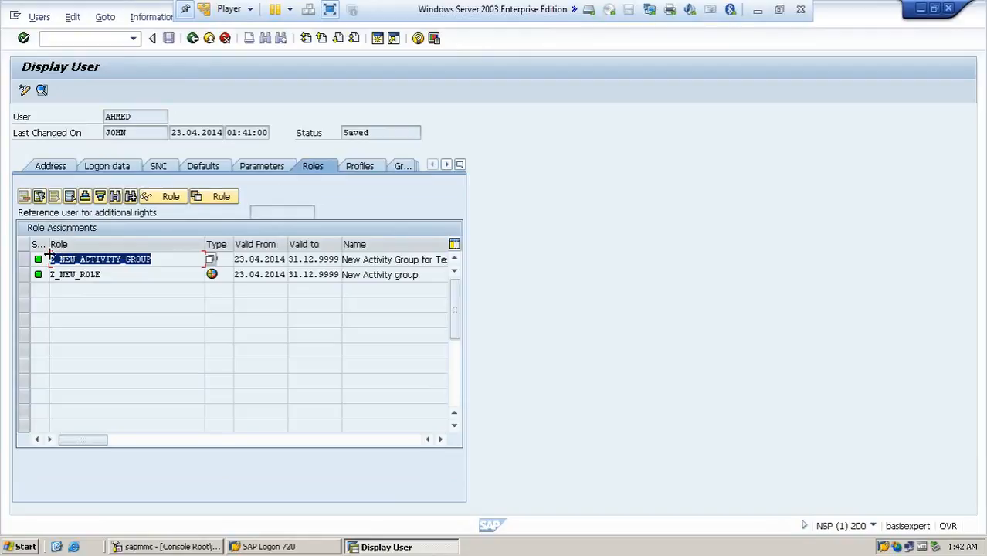
left_click(357, 167)
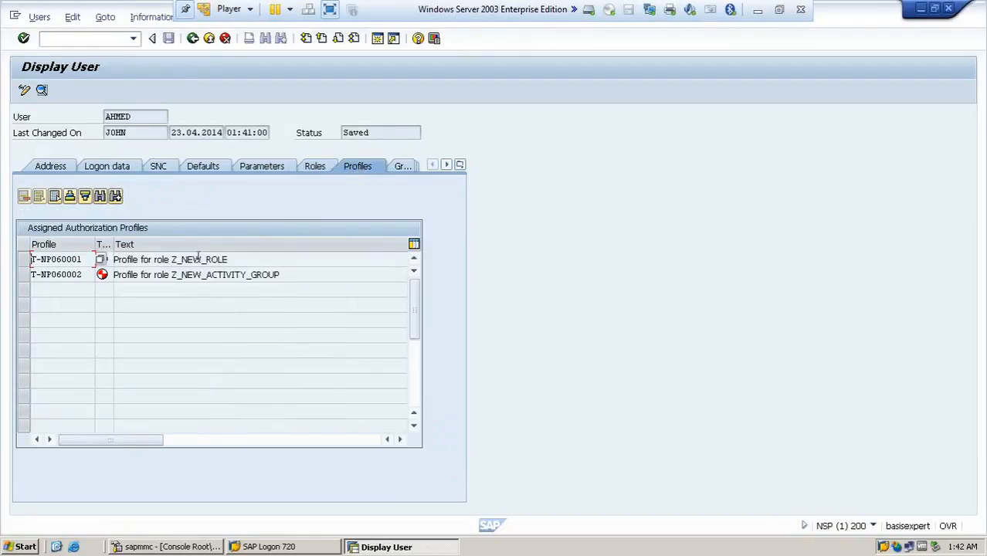
left_click_drag(84, 275, 28, 262)
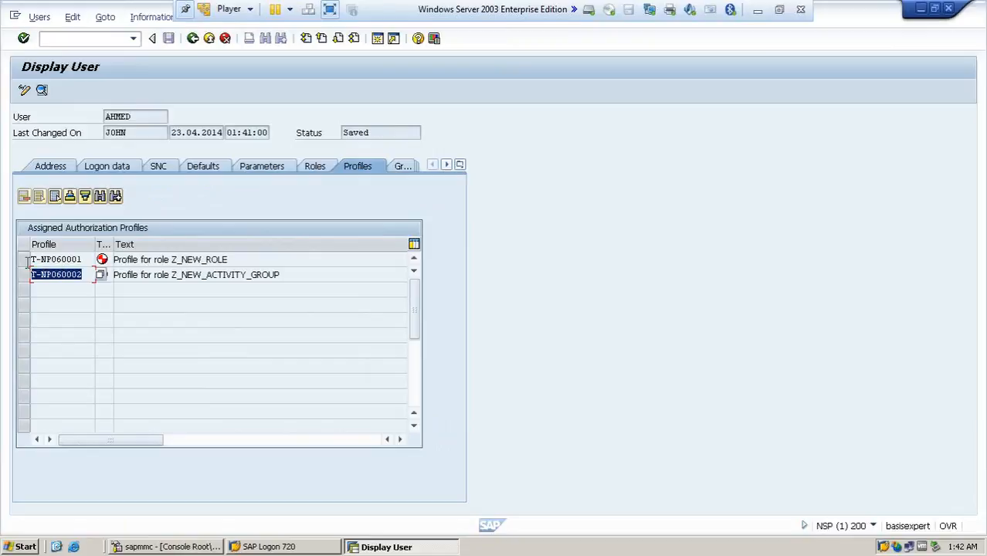
left_click(114, 332)
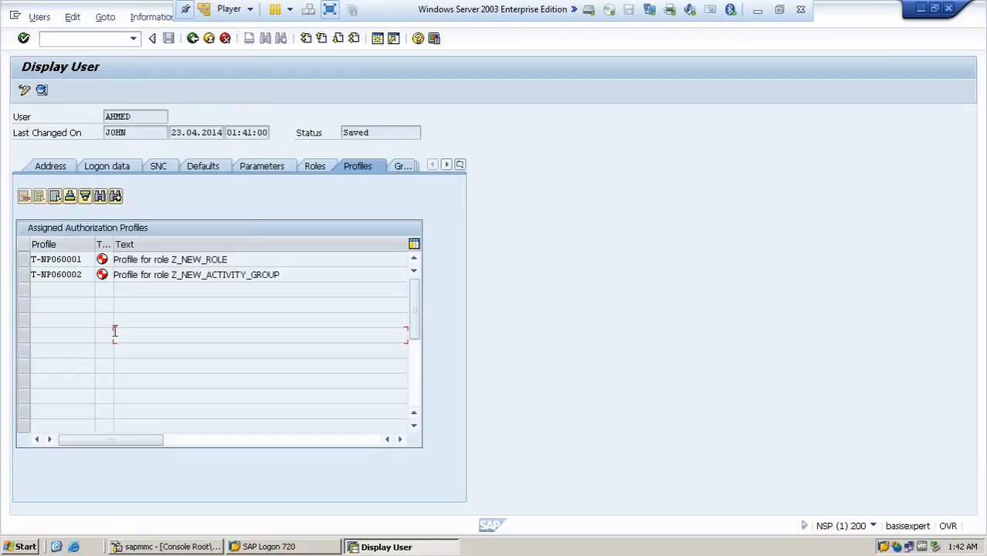
left_click(758, 10)
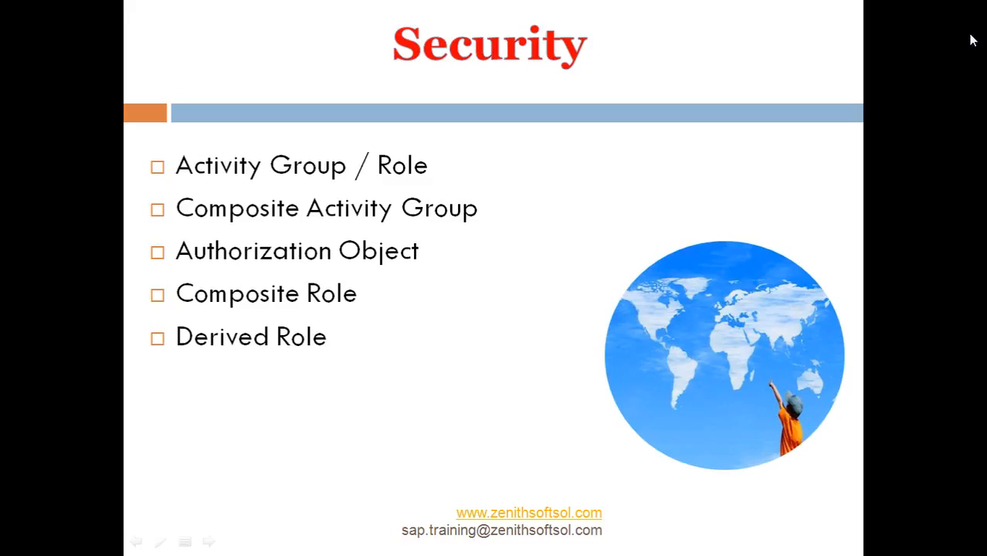